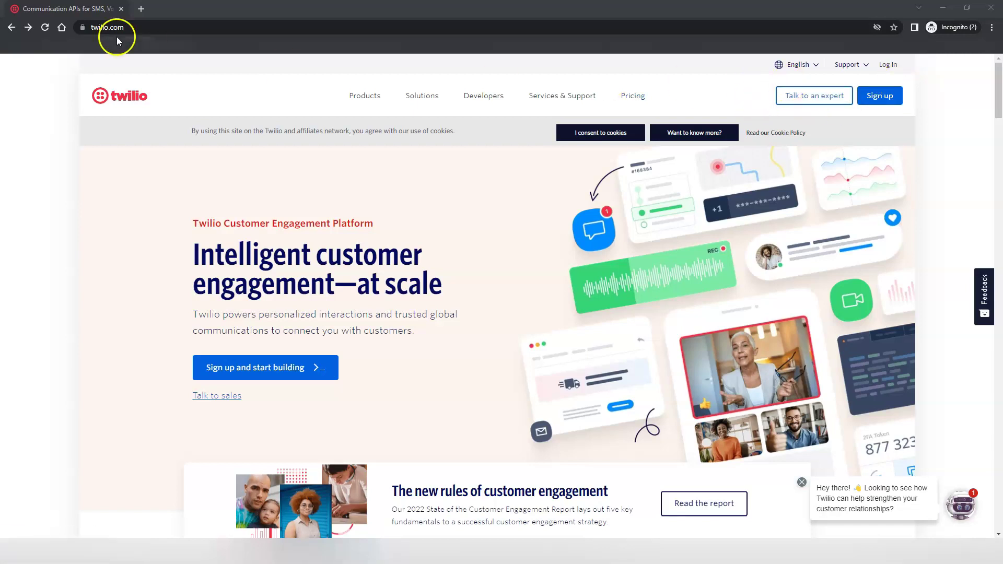
Fill the free-trial sign-up form with the user's first name, last name, e-mail and password, and submit it.
left_click(881, 99)
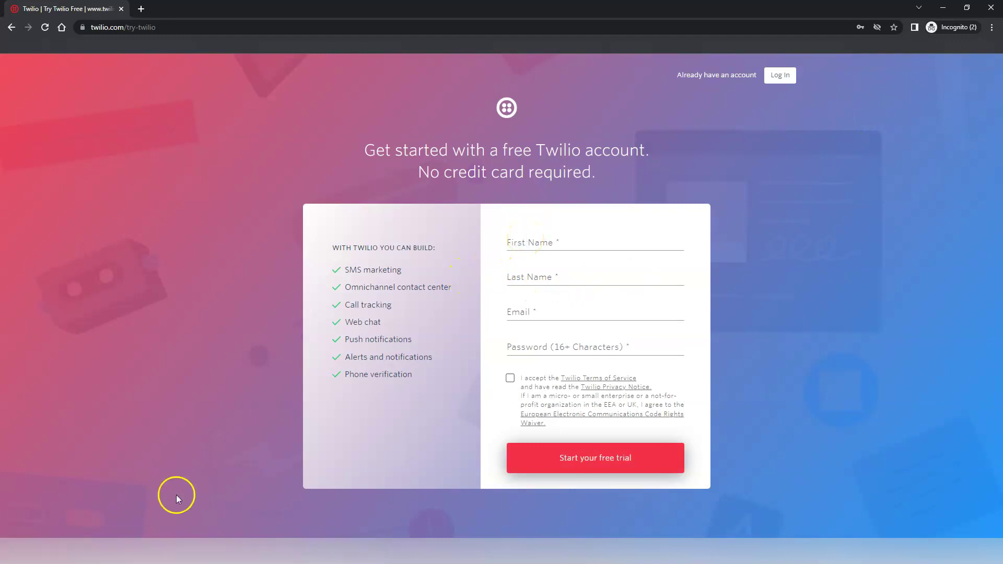
left_click(535, 234)
type("Demo")
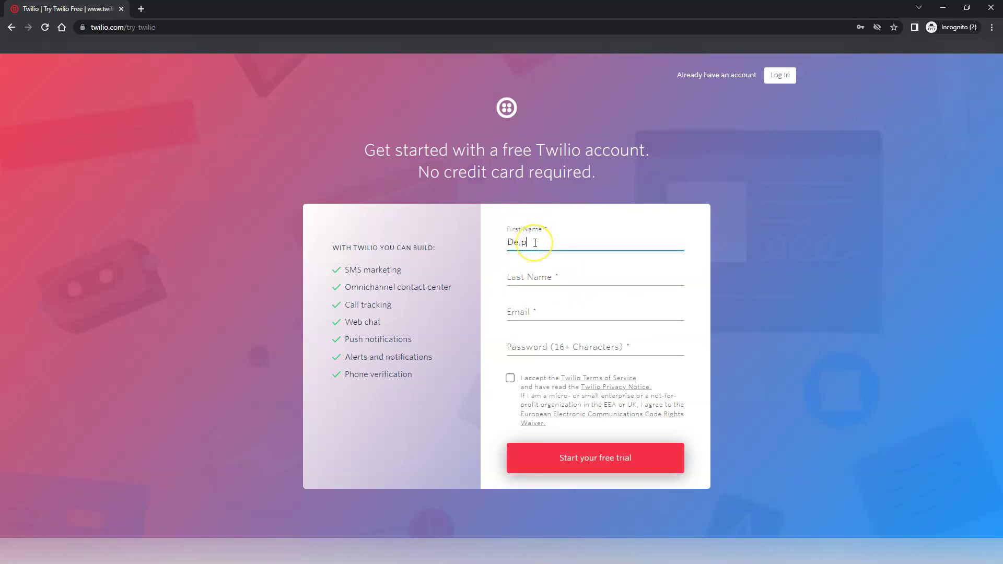
key("Tab")
type("David")
key("Tab")
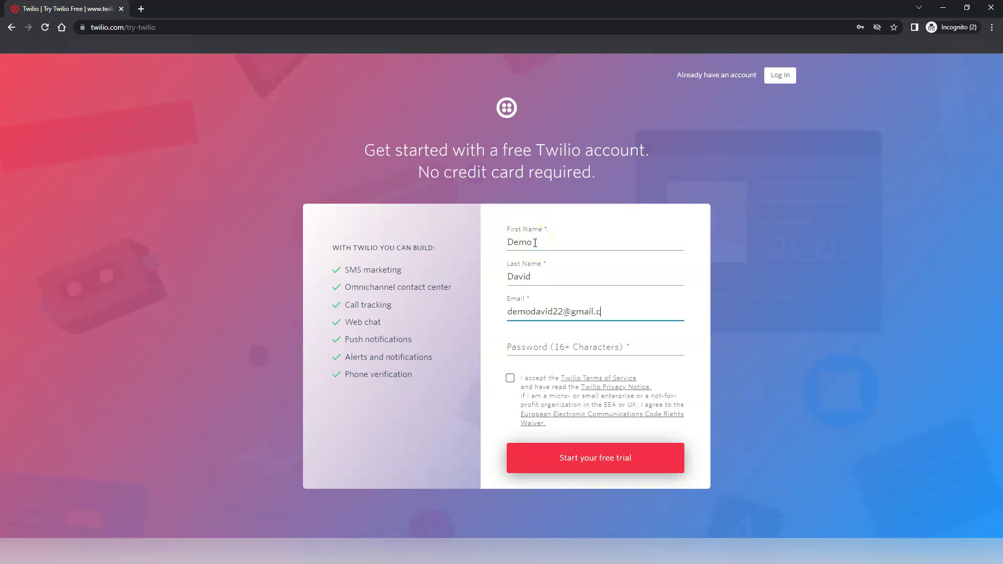
key("Tab")
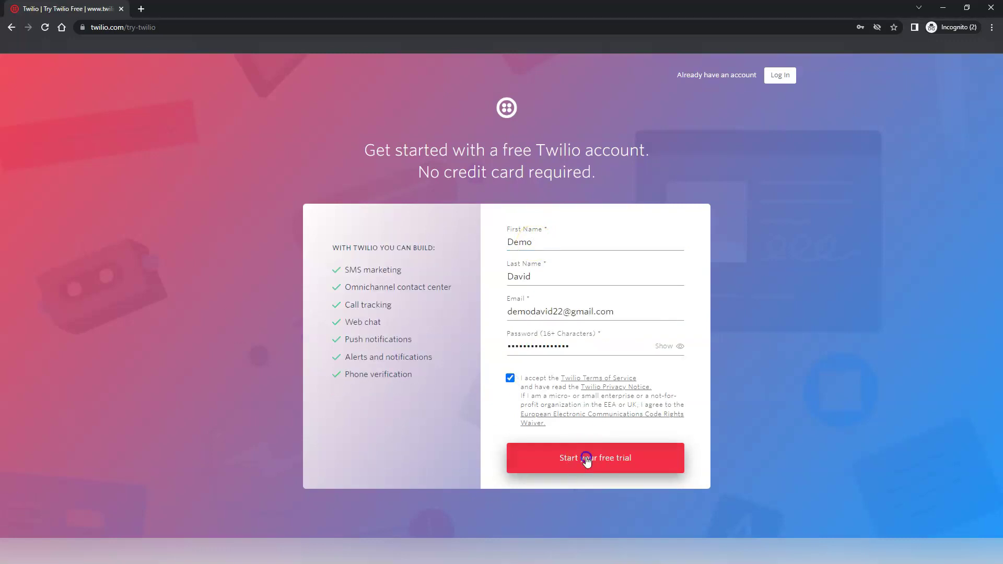
left_click(587, 459)
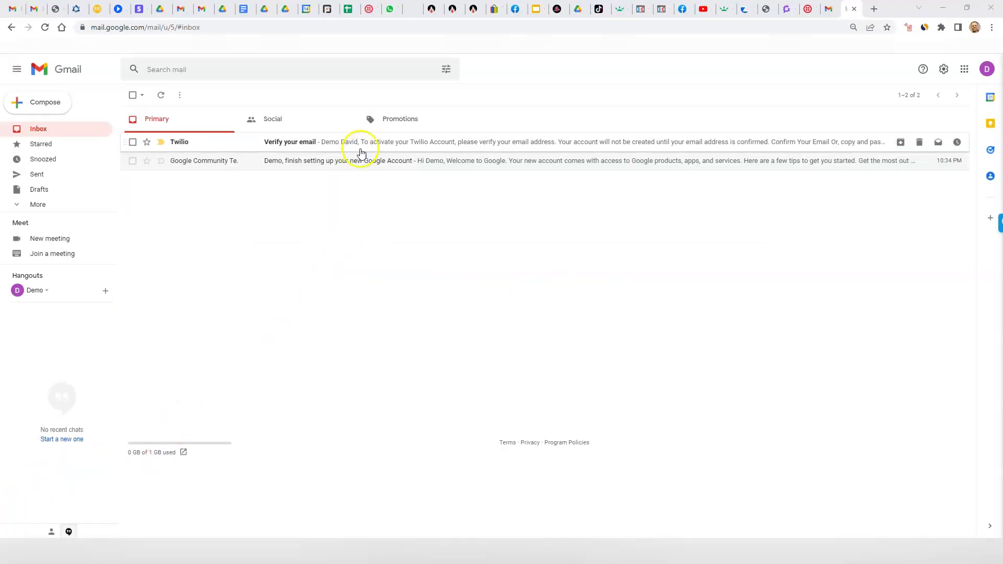
Open Twilio's 'Verify your email' message in Gmail and confirm the address.
left_click(361, 143)
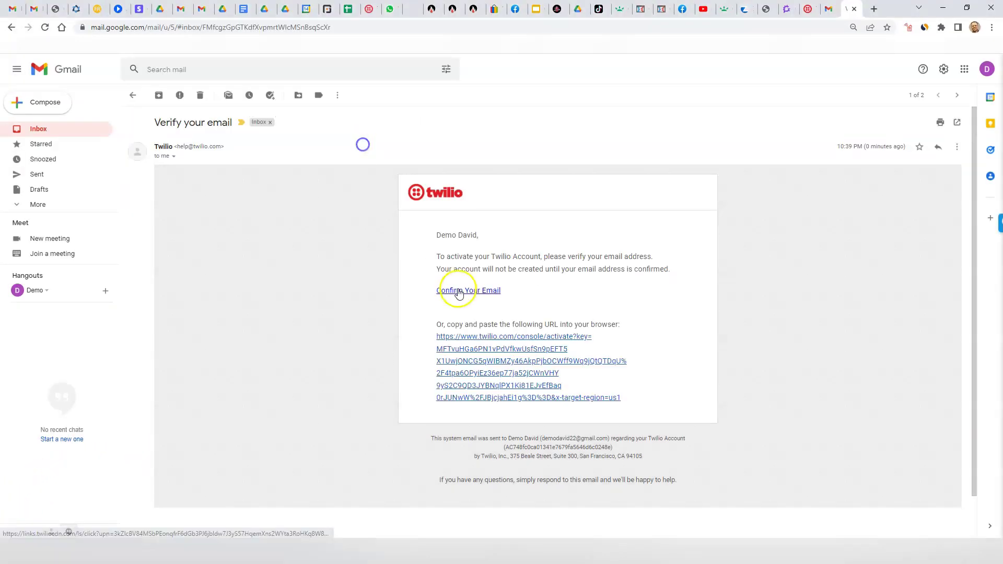
left_click(459, 292)
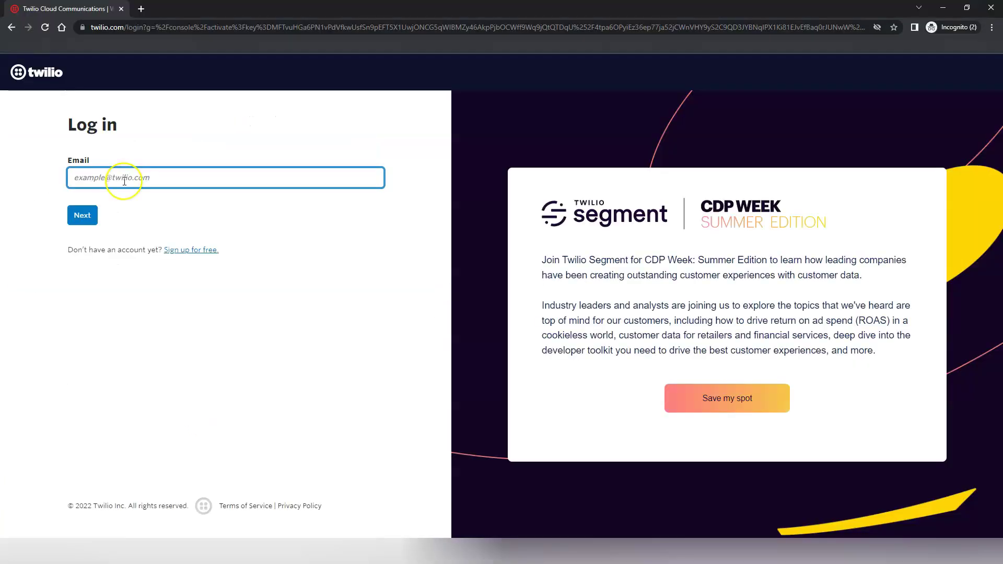
Log in with the account e-mail and password, then submit the SMS phone verification code.
type("gmail.com")
left_click(83, 216)
key("ctrl+v")
left_click(82, 249)
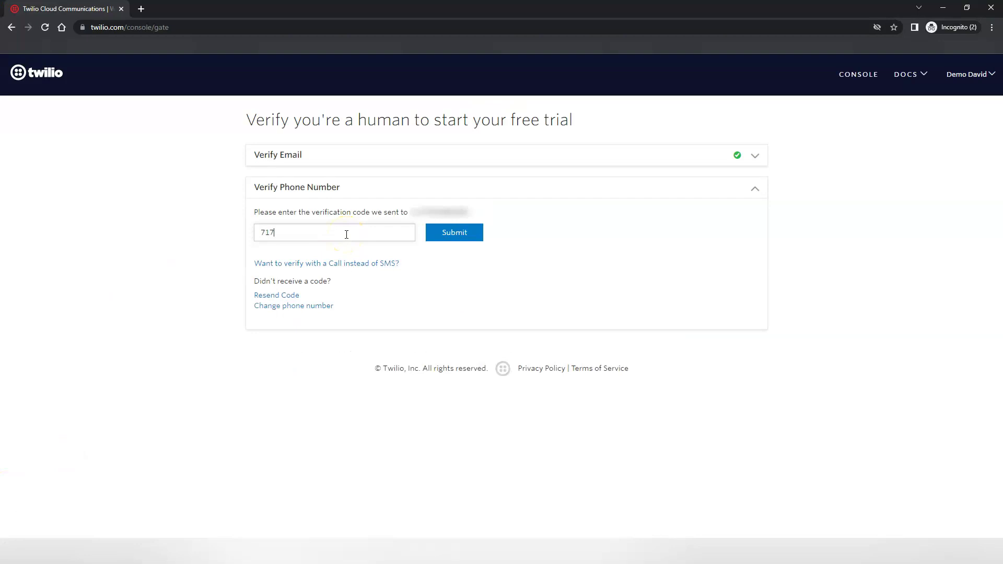
left_click(428, 232)
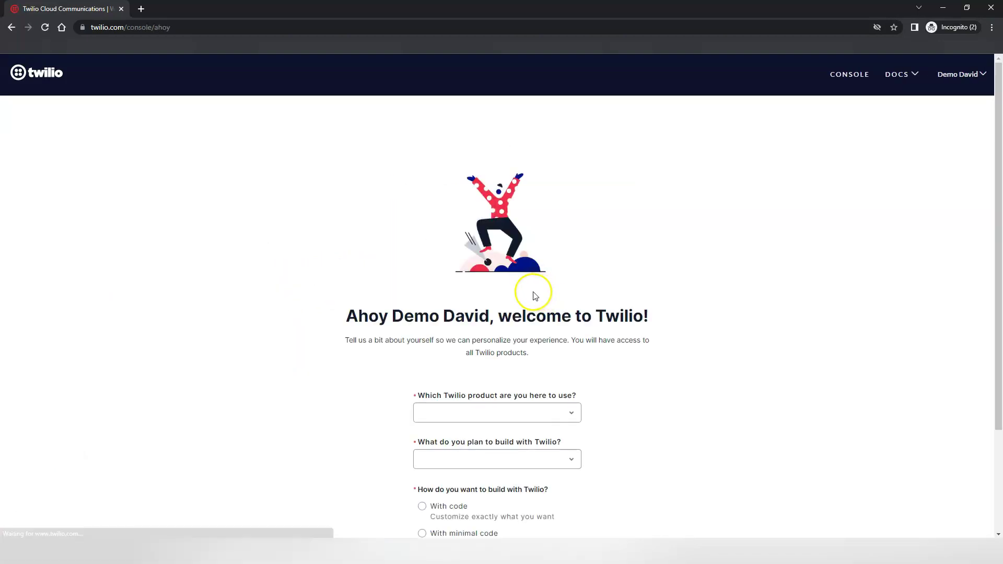
Choose SMS as the product and Lead Conversion as the goal.
scroll(536, 296, "down", 2)
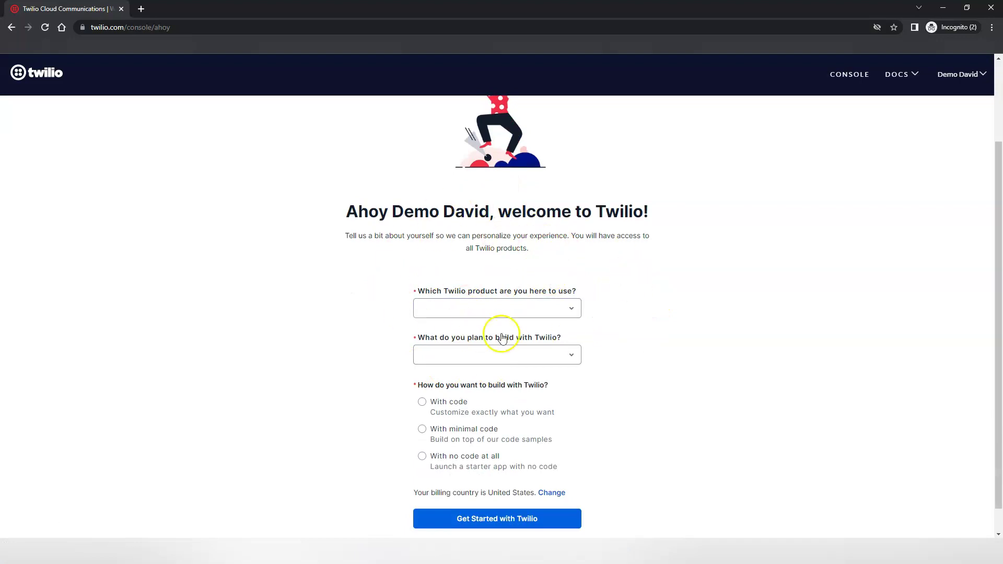
scroll(512, 343, "down", 1)
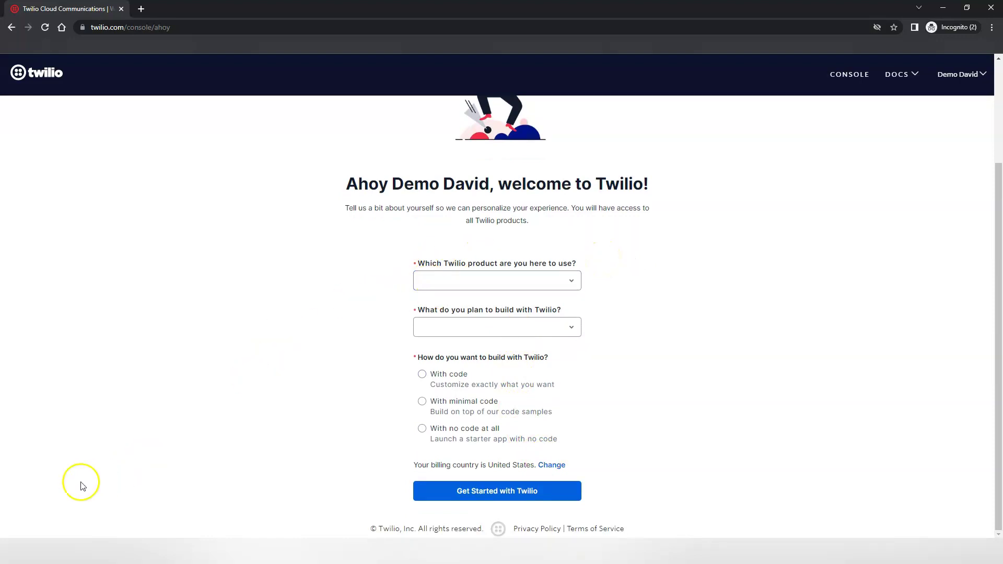
left_click(568, 281)
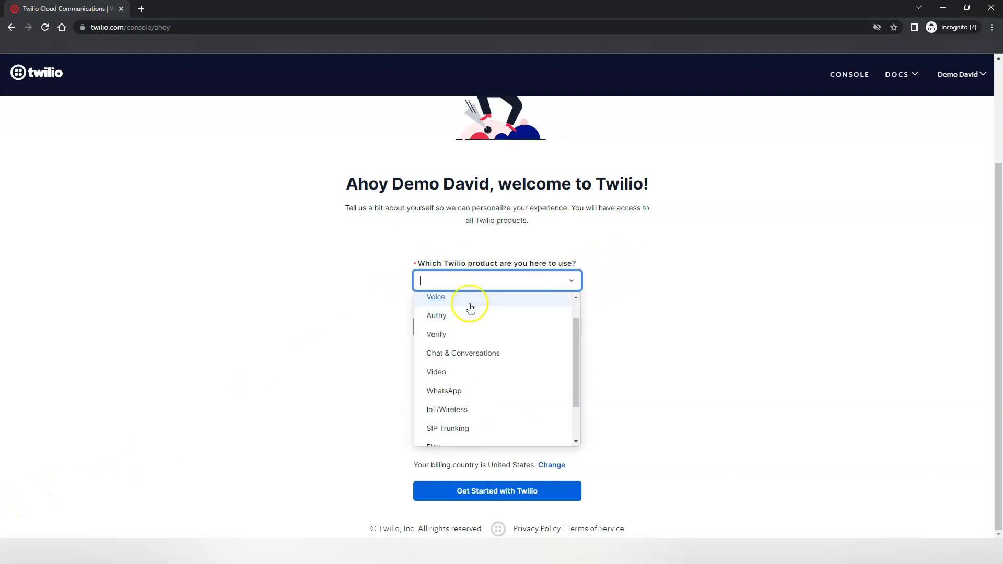
left_click(469, 298)
left_click(461, 327)
left_click(451, 402)
Select building with code in PHP on your own hosting, and submit the questionnaire.
left_click(422, 374)
left_click(490, 479)
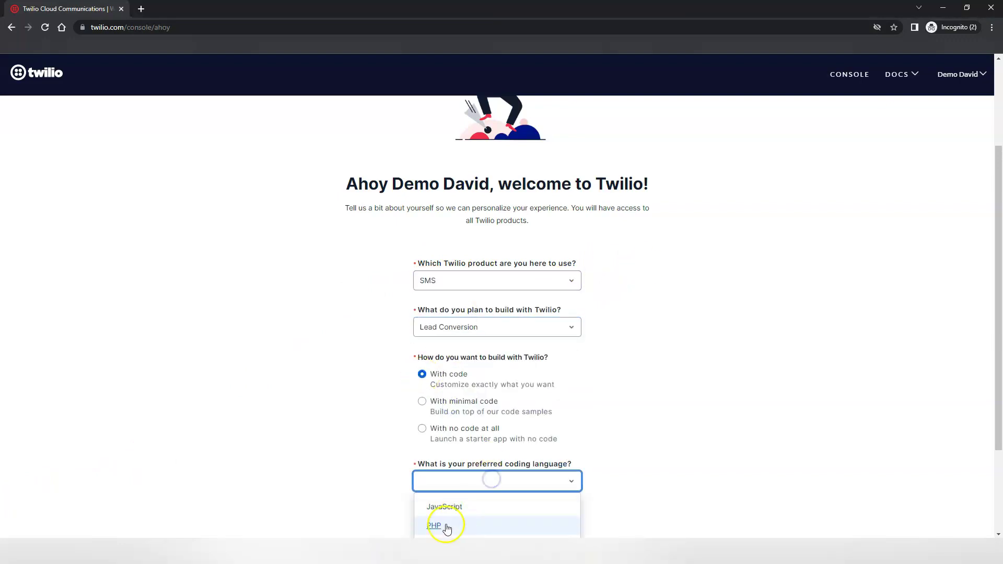
left_click(448, 527)
scroll(679, 455, "down", 3)
left_click(423, 429)
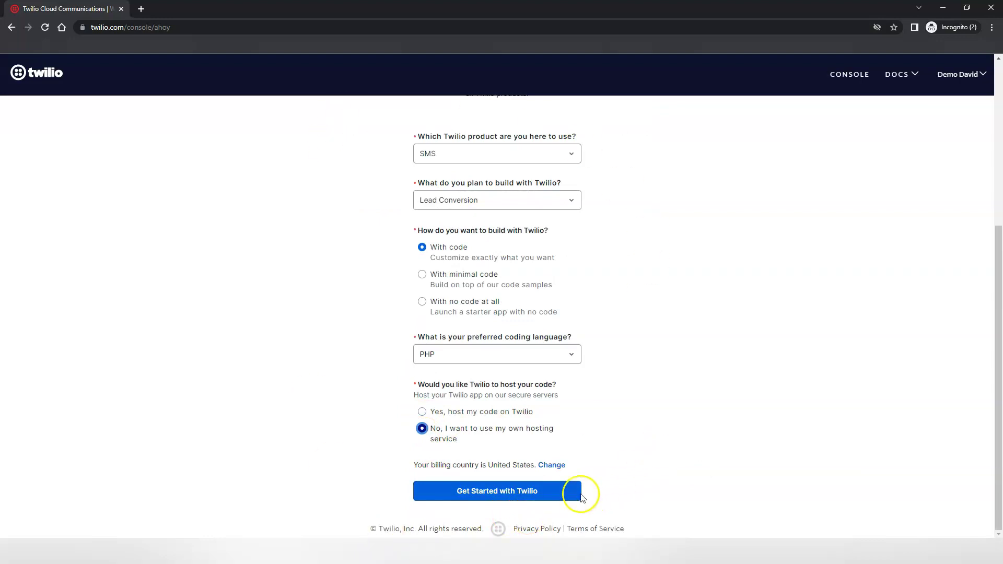
left_click(493, 490)
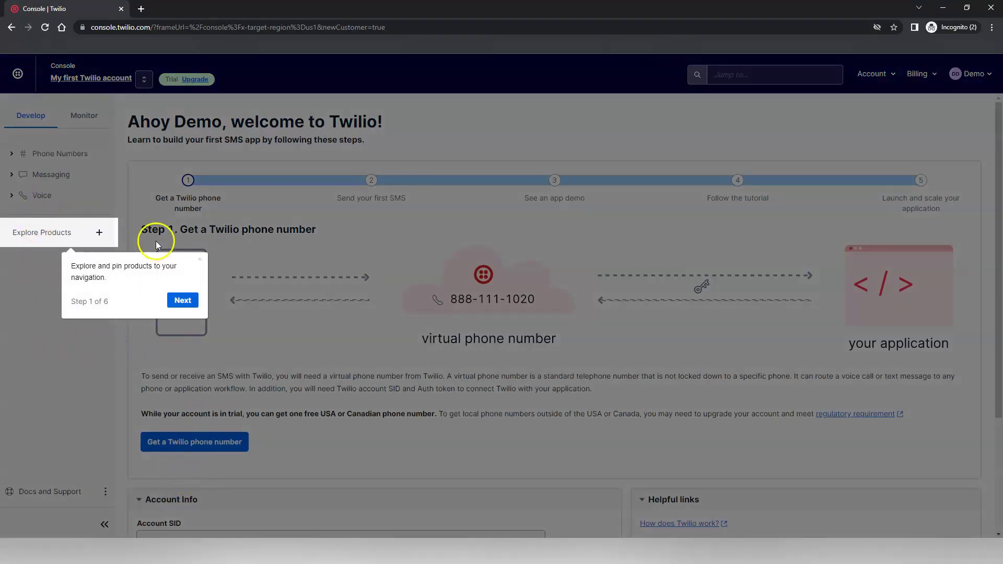
Step through the console welcome tour to its end and close it.
left_click(181, 299)
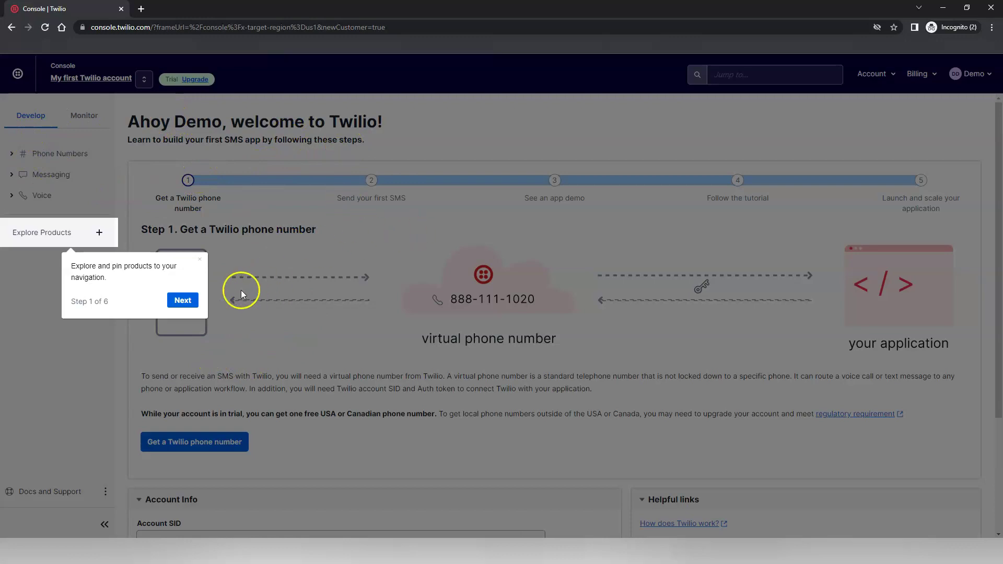
left_click(183, 300)
left_click(194, 179)
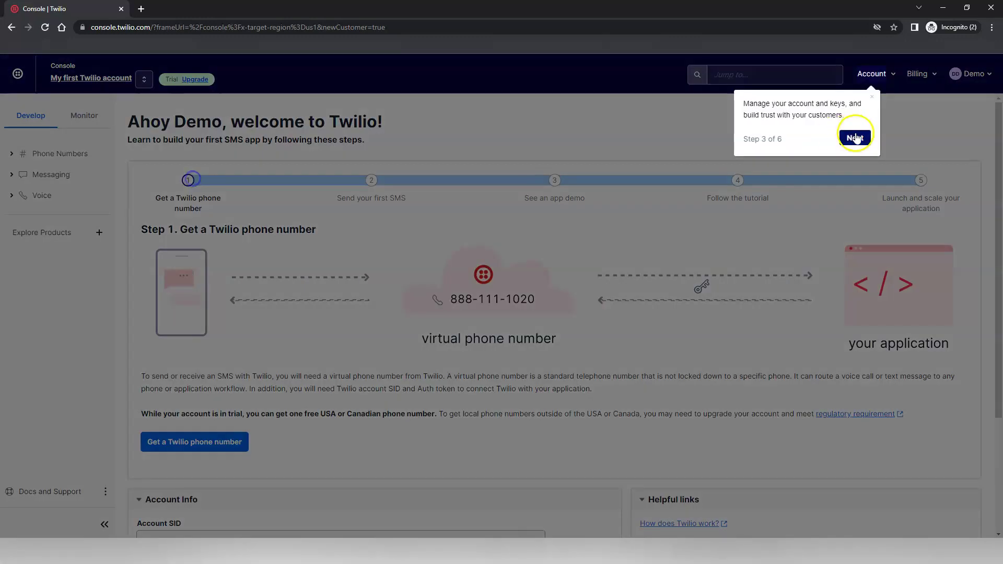
left_click(852, 135)
left_click(899, 136)
left_click(245, 144)
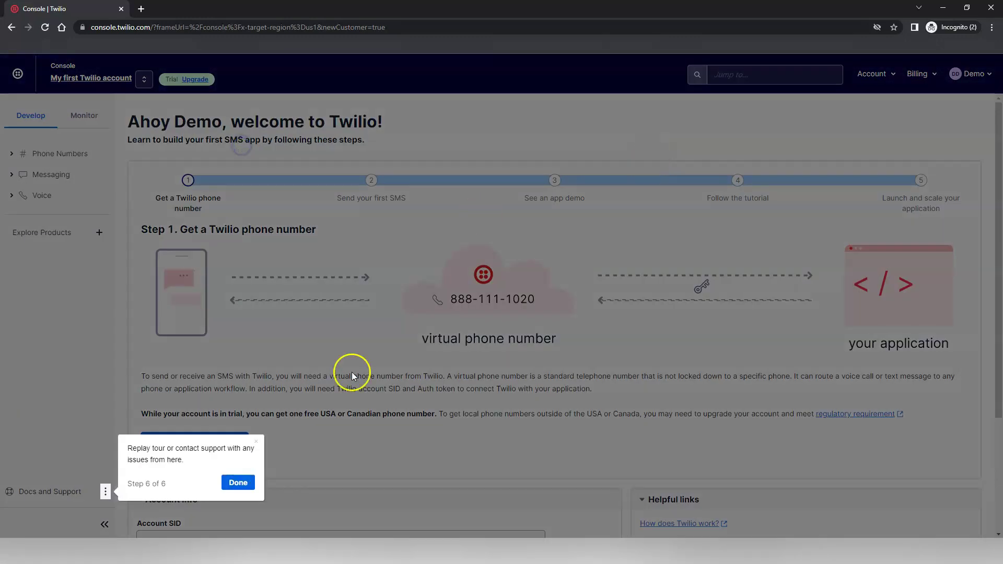
left_click(243, 480)
Reveal the Auth Token under Account Info, then mask it again.
scroll(459, 454, "down", 3)
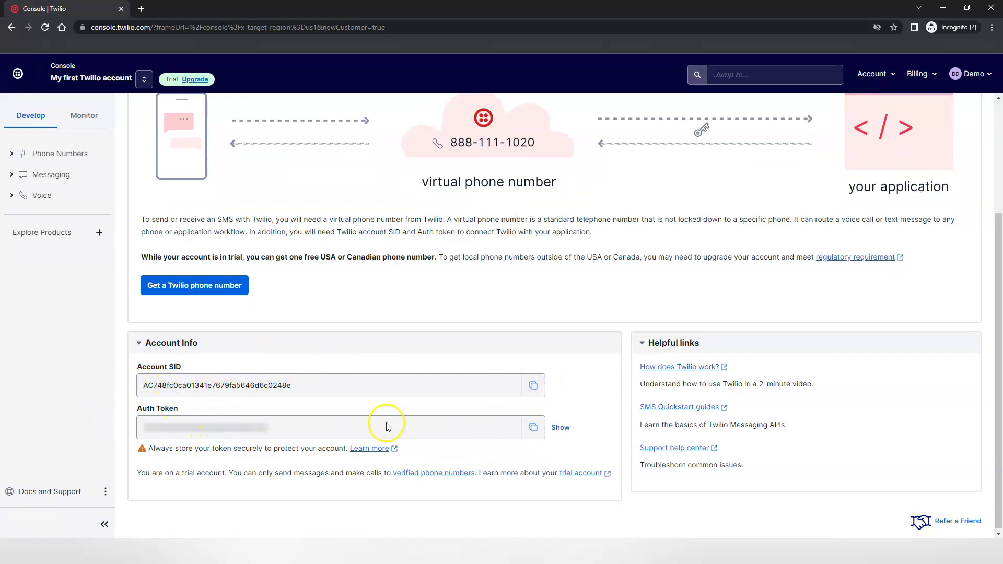
left_click(560, 429)
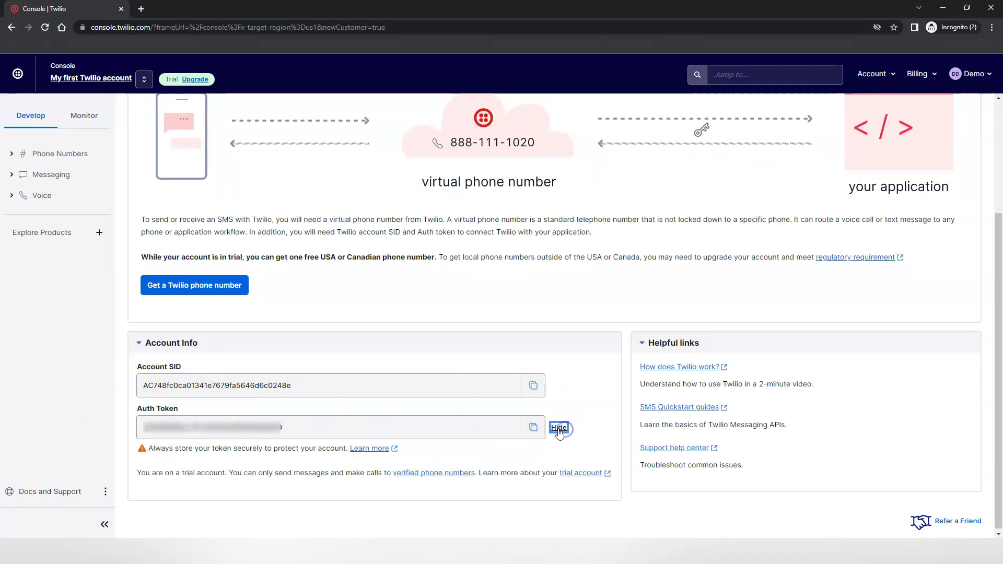
left_click(559, 428)
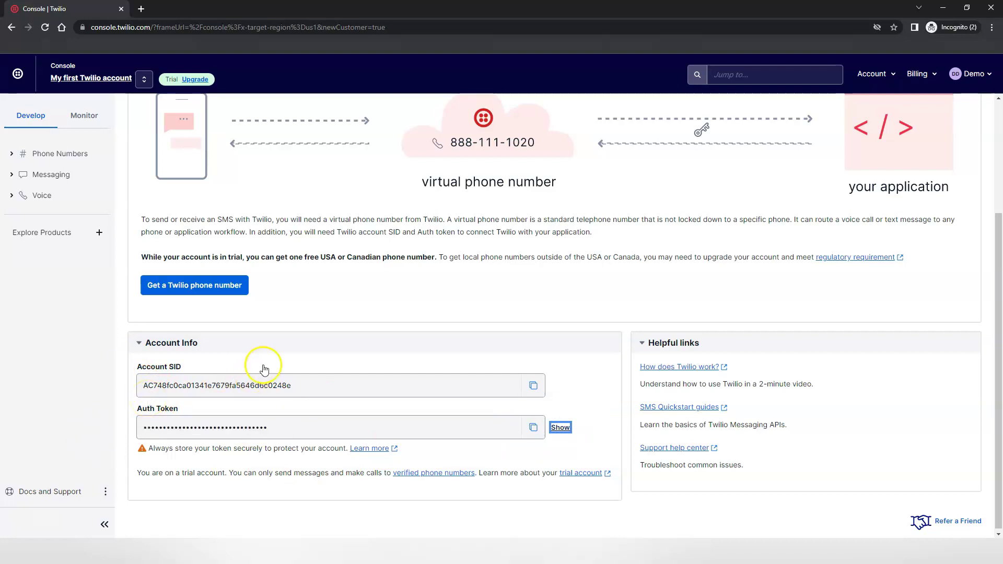
scroll(696, 271, "up", 2)
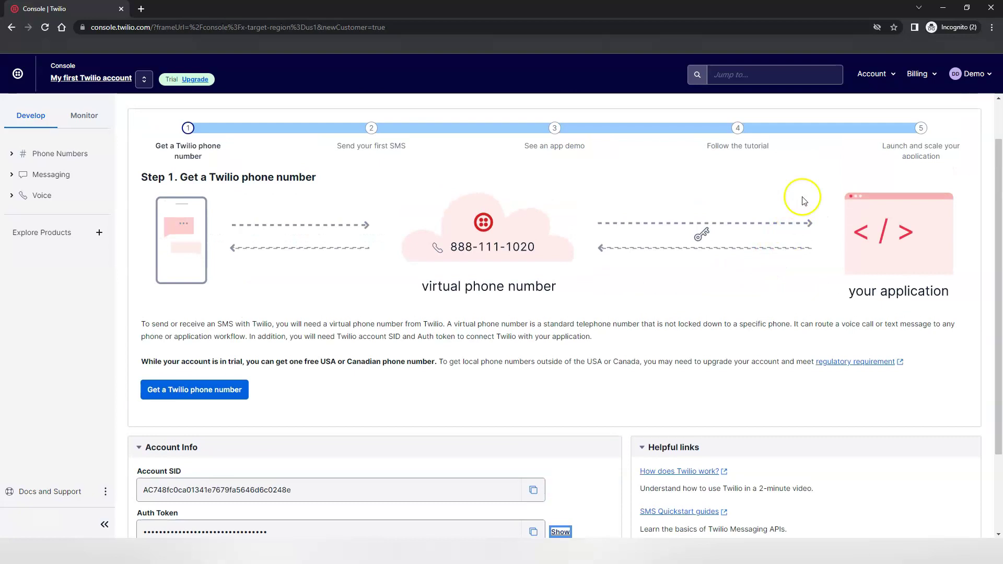
Start the account upgrade from Billing and mark it not exempt from sales or telecom tax.
left_click(927, 79)
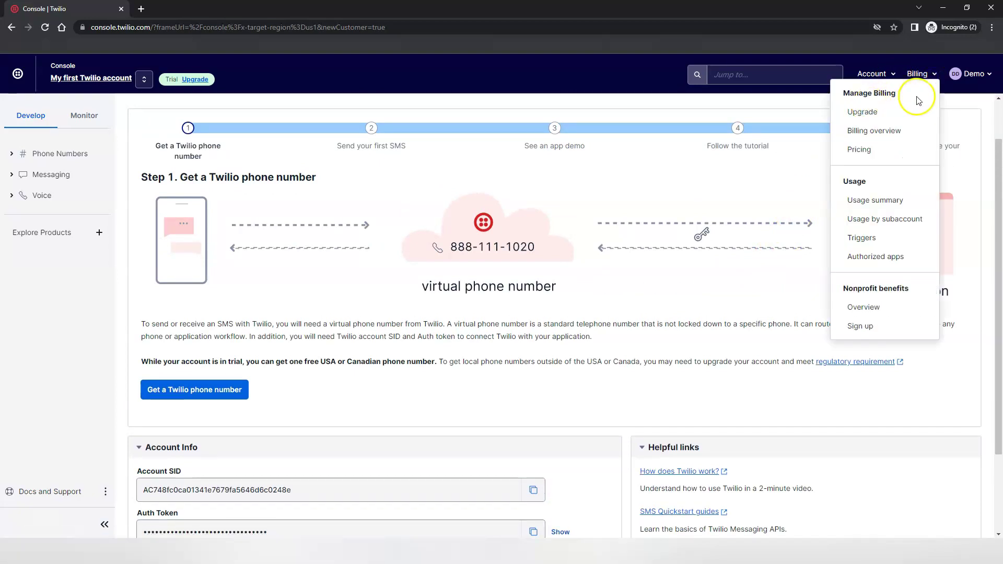
left_click(871, 114)
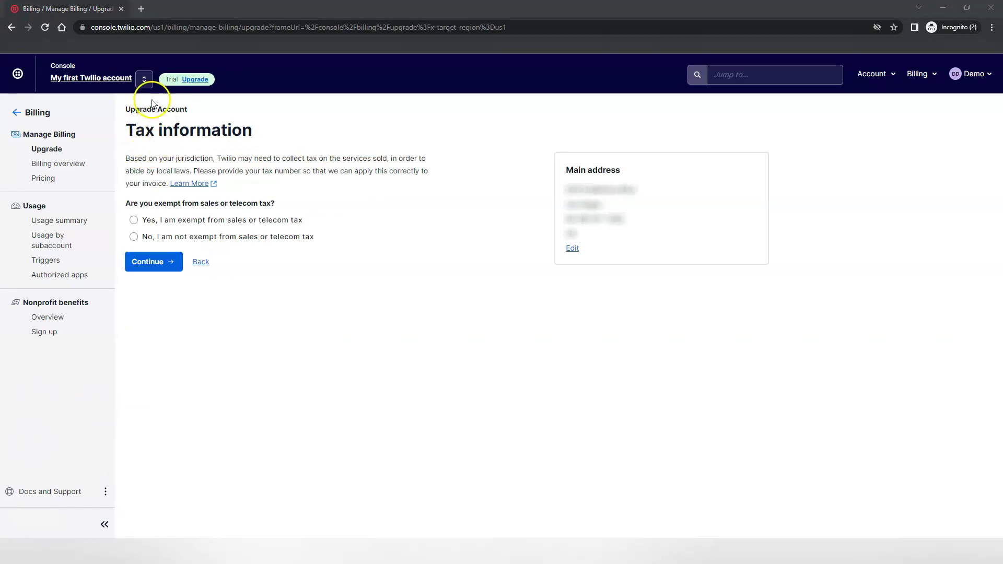
left_click(134, 236)
Set a $20 starting balance with auto recharge off and continue to payment.
key("Return")
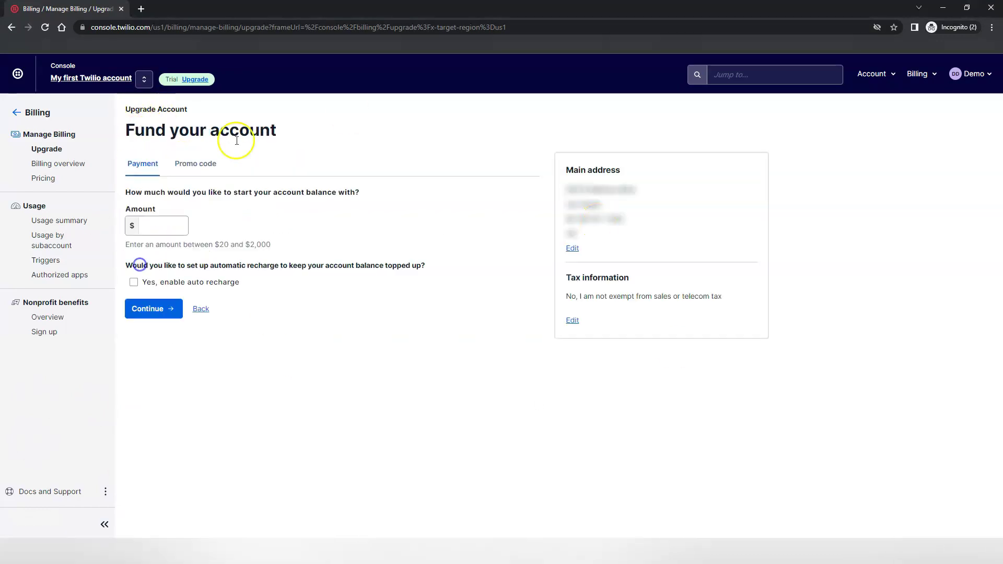
left_click(170, 230)
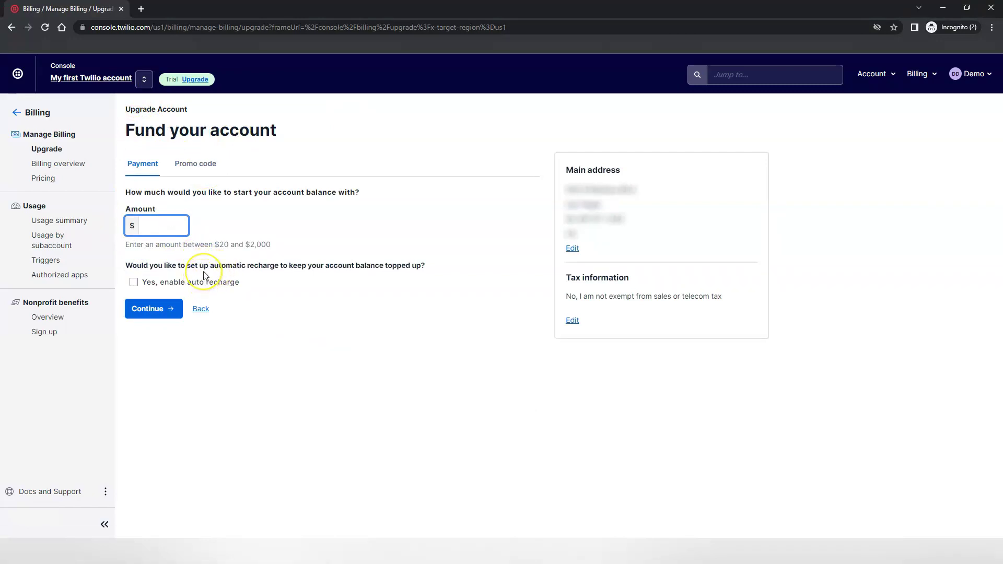
type("10")
double_click(157, 226)
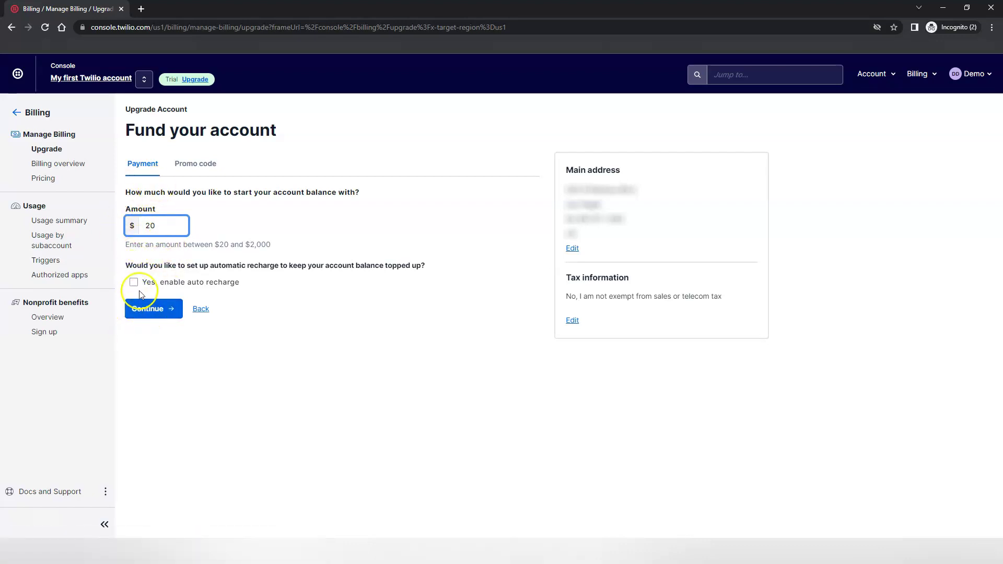
left_click(140, 307)
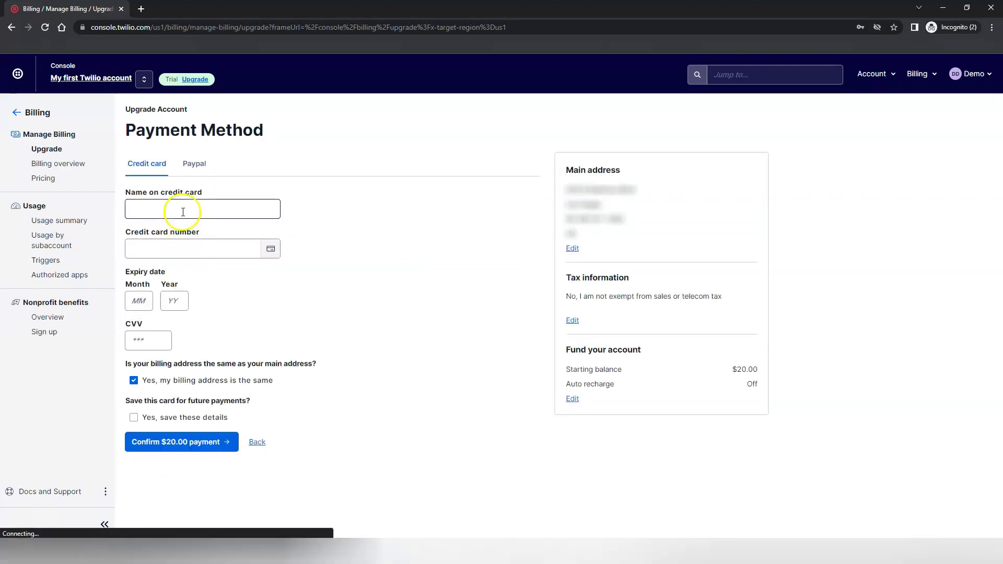
Look at the PayPal payment option, then return to the Credit card form.
left_click(184, 210)
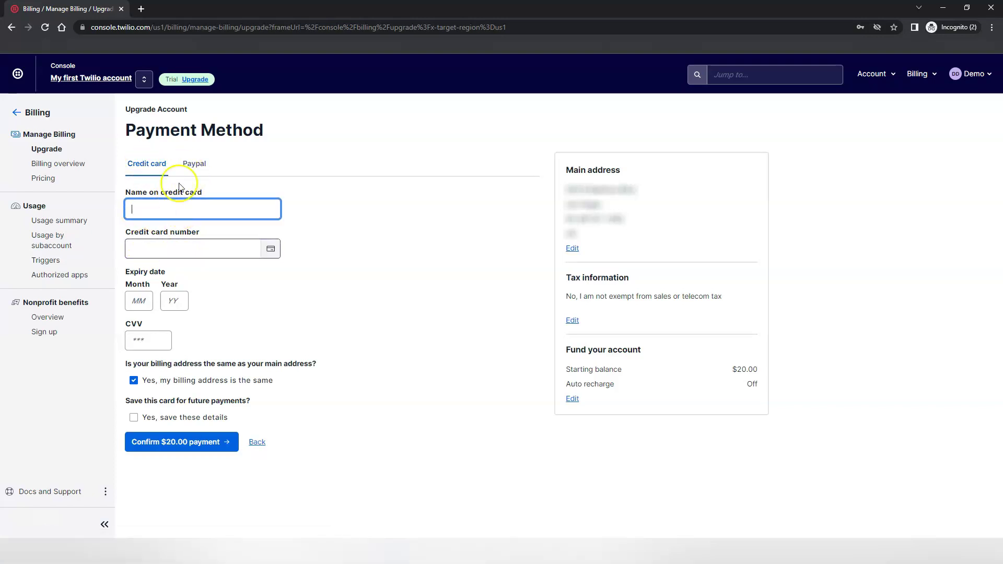
left_click(191, 166)
left_click(144, 166)
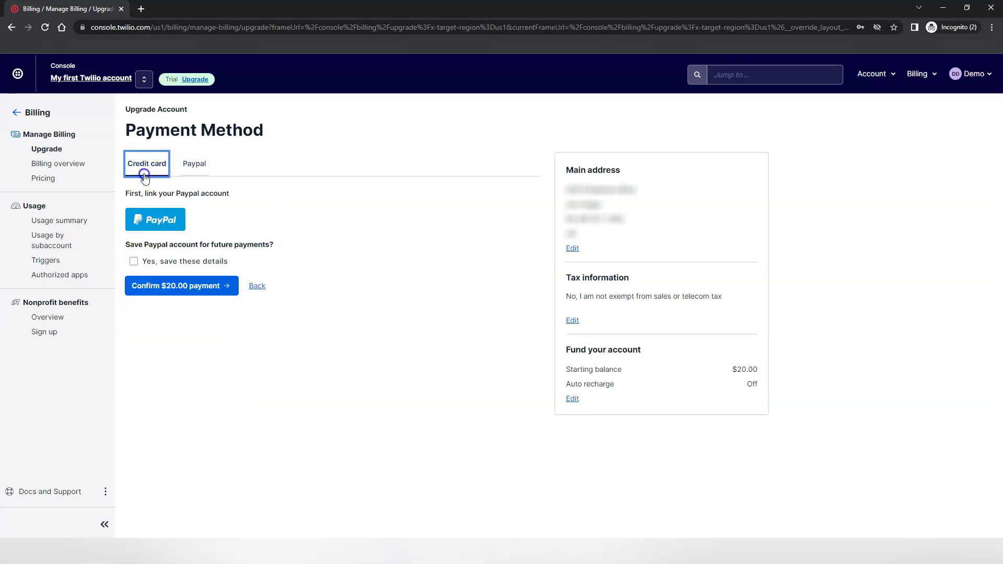